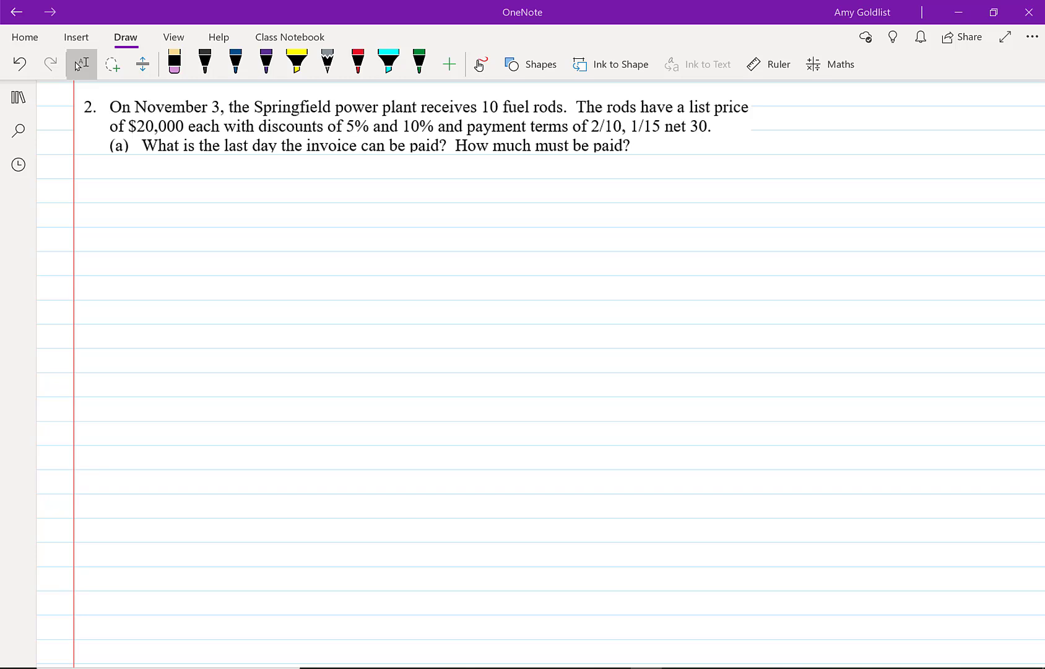
- Highlight 'November 3' and 'net 30' in the problem in yellow
click(297, 62)
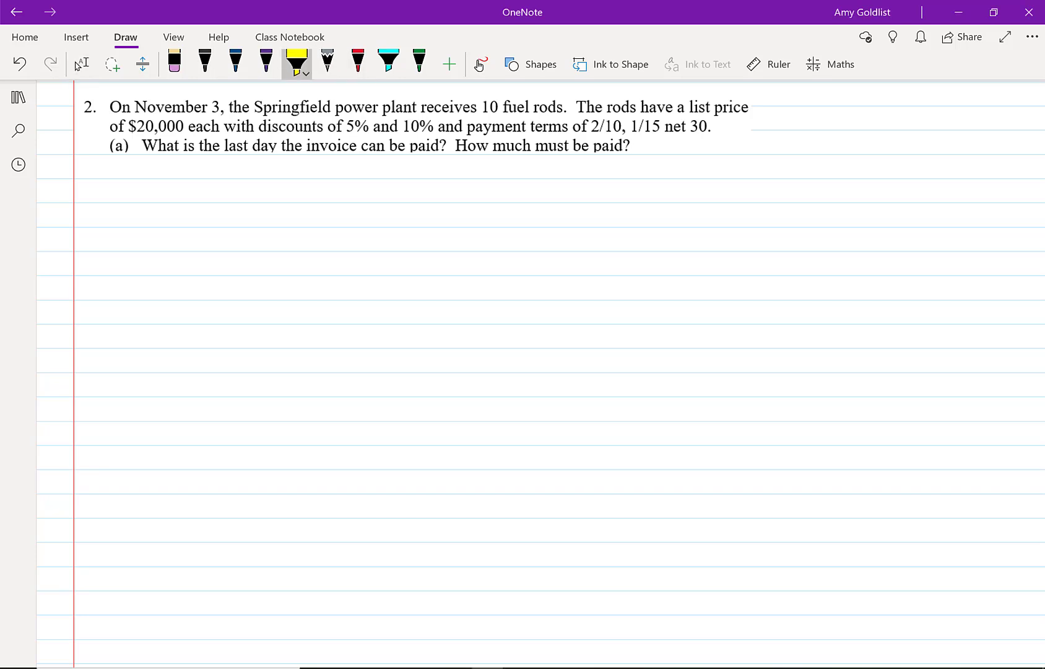
drag(128, 106, 227, 107)
mouse_move(665, 127)
mouse_down()
mouse_move(749, 131)
mouse_move(754, 140)
mouse_up()
- In red ink, note n/30 beside net 30 and write Dec 3 under question (a)
click(358, 62)
mouse_move(774, 118)
mouse_down()
mouse_move(760, 143)
mouse_move(786, 124)
mouse_up()
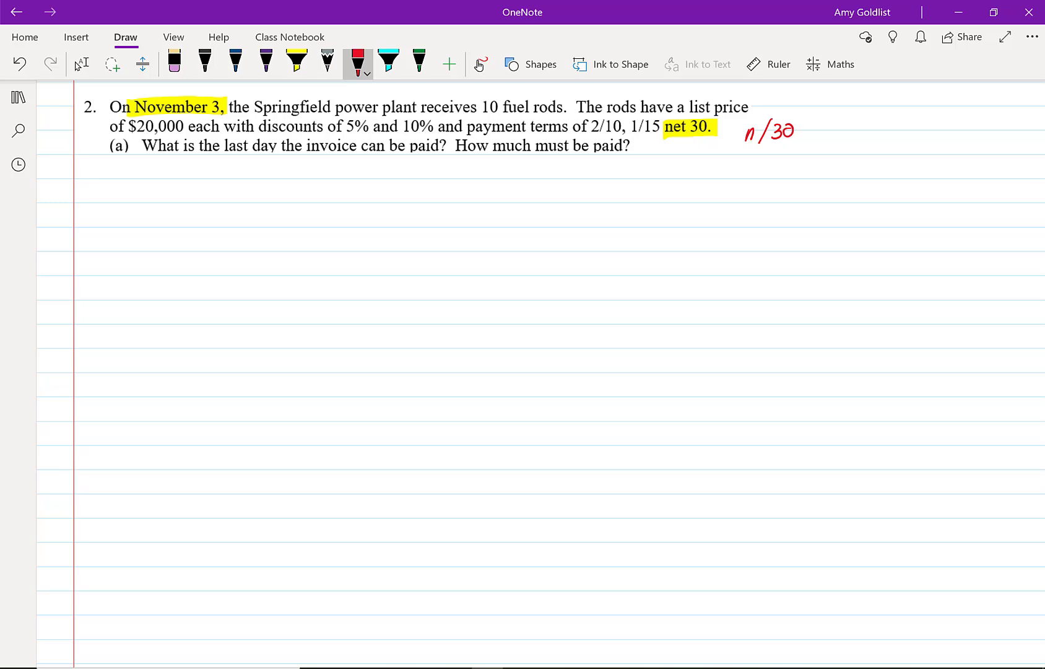
mouse_move(107, 166)
mouse_down()
mouse_move(111, 189)
mouse_move(181, 175)
mouse_move(172, 187)
mouse_up()
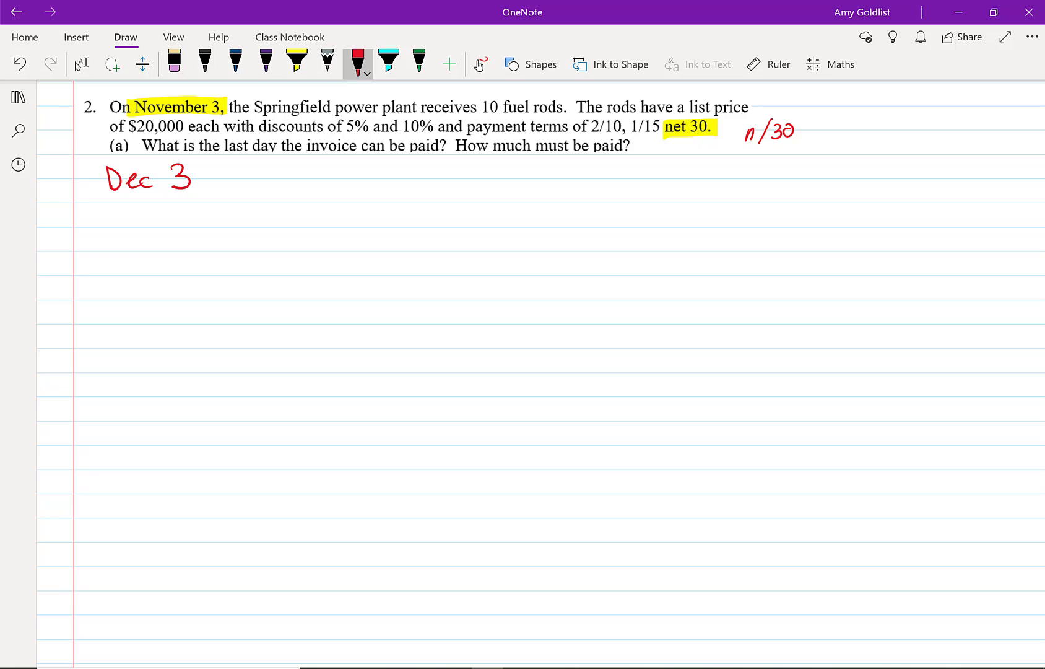
- In purple ink, write 'We pay 10 × $20,000' below Dec 3
click(266, 62)
mouse_move(103, 206)
mouse_down()
mouse_move(122, 204)
mouse_move(140, 226)
mouse_move(184, 223)
mouse_up()
drag(187, 209, 199, 241)
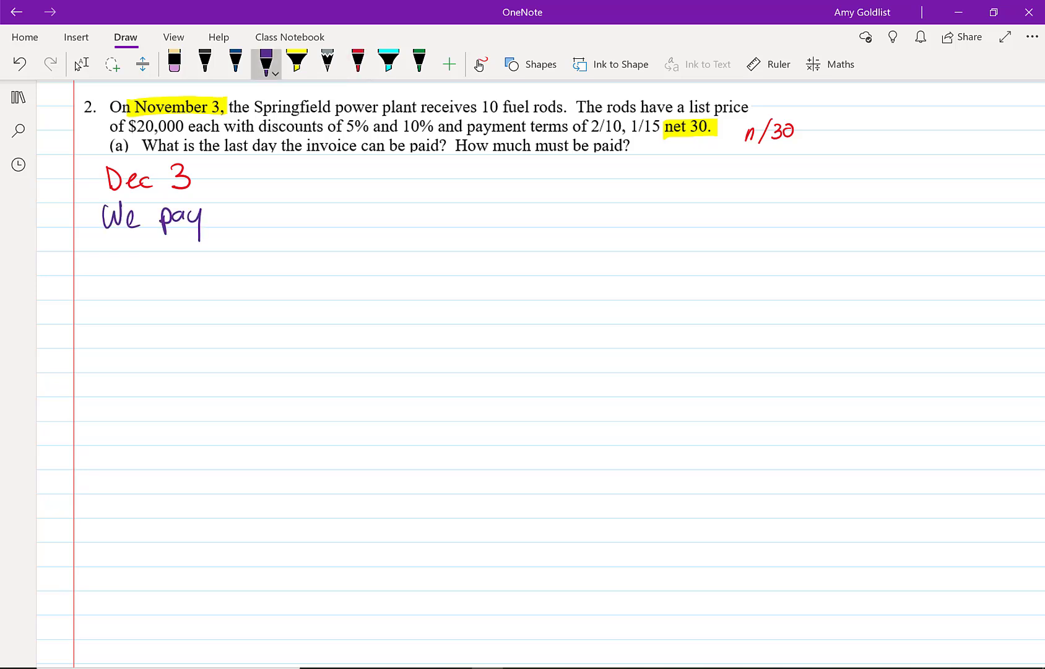
mouse_move(266, 198)
mouse_down()
mouse_move(266, 226)
mouse_move(277, 203)
mouse_move(321, 220)
mouse_up()
mouse_move(322, 205)
mouse_down()
mouse_move(311, 220)
mouse_move(347, 222)
mouse_up()
drag(364, 208, 373, 225)
mouse_move(388, 211)
mouse_down()
mouse_move(386, 224)
mouse_move(379, 206)
mouse_up()
mouse_move(393, 220)
mouse_down()
mouse_move(389, 234)
mouse_move(407, 210)
mouse_up()
mouse_move(420, 208)
mouse_down()
mouse_move(415, 220)
mouse_move(421, 209)
mouse_up()
mouse_move(435, 208)
mouse_down()
mouse_move(427, 222)
mouse_move(435, 208)
mouse_move(468, 231)
mouse_move(476, 226)
mouse_up()
- Append the discount factors (1-0.05)(1-0.10) to the line
mouse_move(484, 212)
mouse_down()
mouse_move(516, 208)
mouse_move(527, 220)
mouse_up()
drag(544, 208, 539, 207)
mouse_move(563, 204)
mouse_down()
mouse_move(552, 205)
mouse_move(551, 223)
mouse_move(581, 232)
mouse_up()
mouse_move(610, 194)
mouse_down()
mouse_move(604, 228)
mouse_move(617, 228)
mouse_up()
mouse_move(625, 212)
mouse_down()
mouse_move(656, 224)
mouse_move(658, 207)
mouse_up()
drag(665, 218, 677, 223)
drag(696, 208, 698, 222)
mouse_move(700, 189)
mouse_down()
mouse_move(719, 226)
mouse_move(707, 237)
mouse_up()
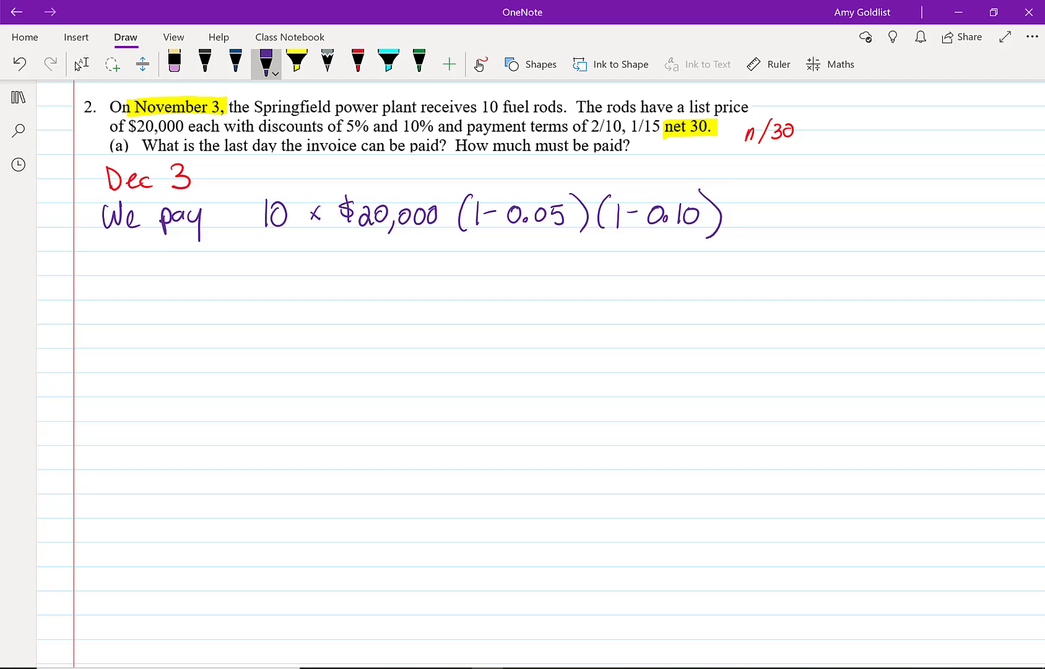
- Write the result '= $171,000' on the line below
drag(273, 248, 299, 255)
drag(336, 243, 322, 258)
mouse_move(333, 237)
mouse_down()
mouse_move(332, 264)
mouse_move(348, 262)
mouse_up()
drag(357, 244, 364, 267)
drag(384, 237, 382, 266)
mouse_move(400, 255)
mouse_down()
mouse_move(395, 271)
mouse_move(432, 249)
mouse_up()
mouse_move(452, 248)
mouse_down()
mouse_move(447, 261)
mouse_move(452, 245)
mouse_up()
drag(470, 241, 471, 245)
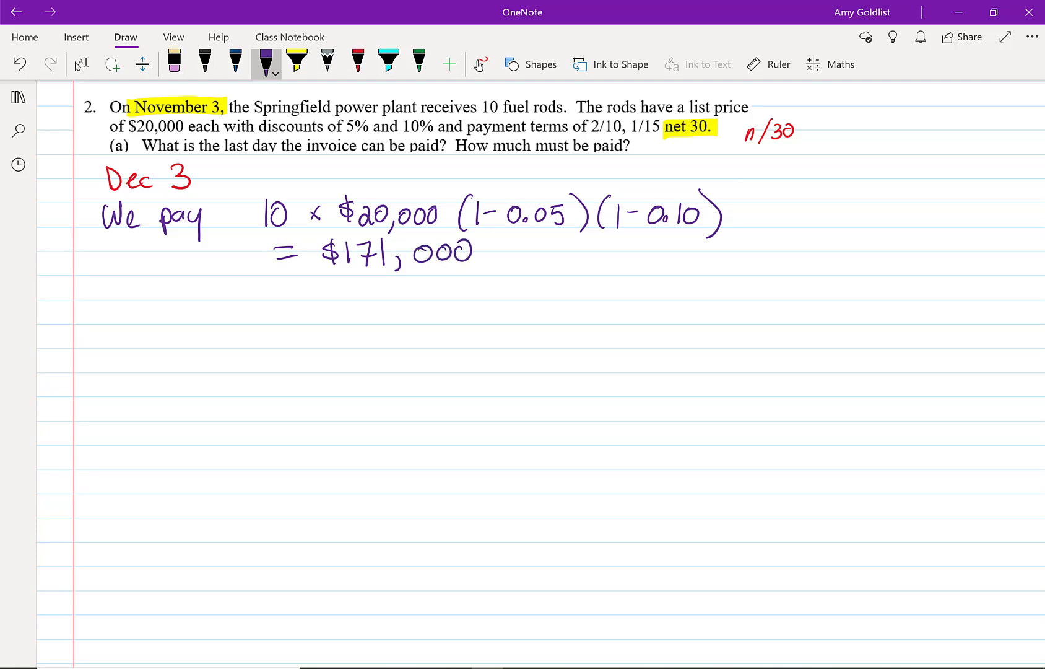
- Paste question (b) below the work and write '2 discounts' under it
click(78, 66)
key(ctrl+v)
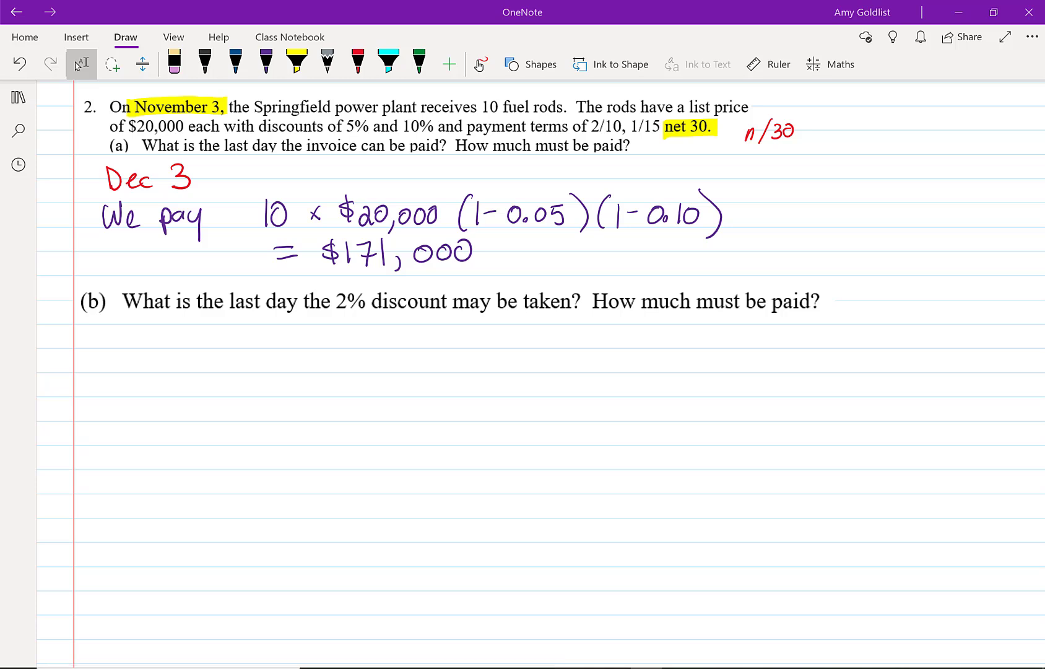
mouse_move(107, 327)
mouse_down()
mouse_move(126, 345)
mouse_move(149, 344)
mouse_up()
drag(158, 318, 163, 349)
drag(168, 333, 169, 345)
drag(186, 332, 174, 350)
mouse_move(200, 334)
mouse_down()
mouse_move(199, 348)
mouse_move(209, 347)
mouse_up()
drag(214, 333, 238, 333)
drag(243, 320, 256, 352)
- Write 'We get 2% if we pay within 10 days'
mouse_move(336, 328)
mouse_down()
mouse_move(339, 348)
mouse_move(356, 329)
mouse_up()
mouse_move(361, 340)
mouse_down()
mouse_move(366, 332)
mouse_move(369, 348)
mouse_up()
drag(407, 335, 397, 363)
mouse_move(411, 340)
mouse_down()
mouse_move(431, 319)
mouse_move(502, 345)
mouse_move(507, 333)
mouse_up()
mouse_move(522, 323)
mouse_down()
mouse_move(508, 350)
mouse_move(520, 350)
mouse_up()
drag(564, 335, 571, 358)
drag(565, 340, 627, 338)
mouse_move(639, 332)
mouse_down()
mouse_move(641, 358)
mouse_move(644, 344)
mouse_up()
drag(654, 336, 662, 342)
mouse_move(664, 334)
mouse_down()
mouse_move(661, 359)
mouse_move(712, 337)
mouse_up()
drag(717, 336, 725, 346)
drag(717, 334, 740, 343)
drag(746, 334, 758, 348)
mouse_move(783, 320)
mouse_down()
mouse_move(783, 347)
mouse_move(795, 329)
mouse_up()
drag(829, 334, 832, 347)
drag(840, 334, 852, 351)
drag(872, 330, 860, 349)
- Add 'or 1% within 15 days' beneath the 2% line
drag(437, 364, 455, 365)
drag(431, 379, 458, 384)
mouse_move(505, 371)
mouse_down()
mouse_move(514, 363)
mouse_move(511, 387)
mouse_up()
drag(502, 388, 525, 387)
drag(528, 365, 530, 375)
mouse_move(547, 366)
mouse_down()
mouse_move(533, 391)
mouse_move(544, 379)
mouse_up()
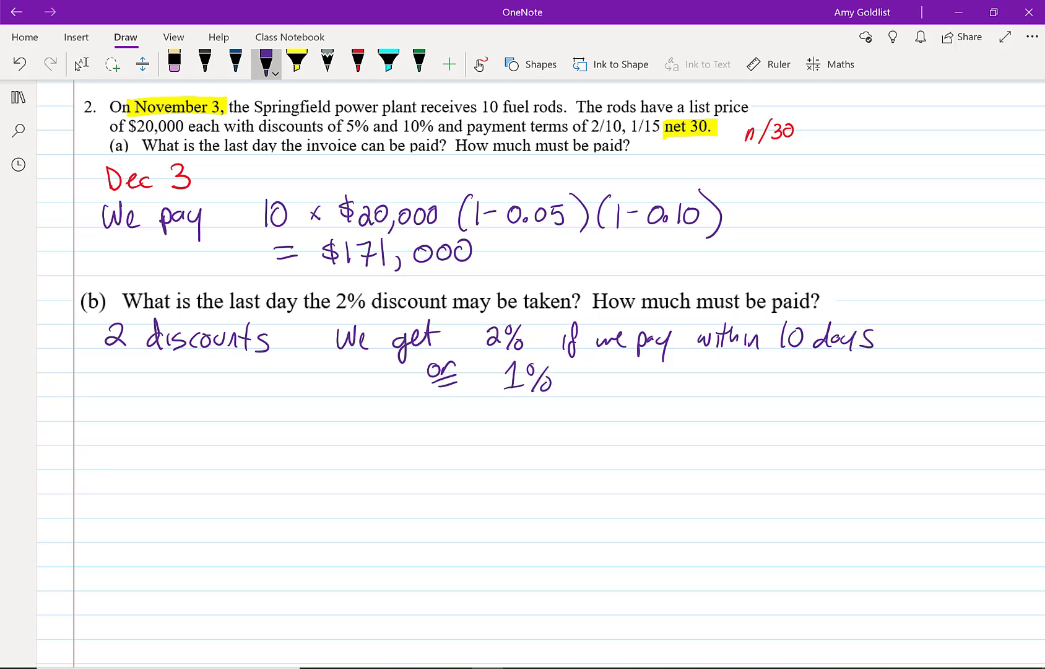
mouse_move(717, 374)
mouse_down()
mouse_move(731, 382)
mouse_move(738, 371)
mouse_up()
drag(745, 373, 746, 388)
mouse_move(753, 362)
mouse_down()
mouse_move(751, 387)
mouse_move(771, 382)
mouse_up()
drag(775, 384, 786, 383)
drag(809, 365, 807, 384)
drag(829, 363, 820, 388)
mouse_move(851, 371)
mouse_down()
mouse_move(857, 387)
mouse_move(868, 380)
mouse_move(885, 393)
mouse_up()
drag(895, 370, 879, 391)
- Note that we never get both discounts (3%)
mouse_move(133, 400)
mouse_down()
mouse_move(150, 425)
mouse_move(155, 400)
mouse_up()
mouse_move(161, 414)
mouse_down()
mouse_move(218, 436)
mouse_move(242, 418)
mouse_up()
drag(247, 390, 250, 423)
drag(236, 406, 326, 402)
mouse_move(374, 407)
mouse_down()
mouse_move(360, 415)
mouse_move(364, 439)
mouse_up()
drag(373, 416, 454, 410)
mouse_move(459, 399)
mouse_down()
mouse_move(460, 420)
mouse_move(467, 408)
mouse_up()
mouse_move(468, 392)
mouse_down()
mouse_move(481, 419)
mouse_move(516, 425)
mouse_up()
drag(530, 403, 531, 424)
drag(550, 402, 549, 426)
drag(561, 414, 581, 436)
- Cross out the (3%) note in red ink
click(358, 61)
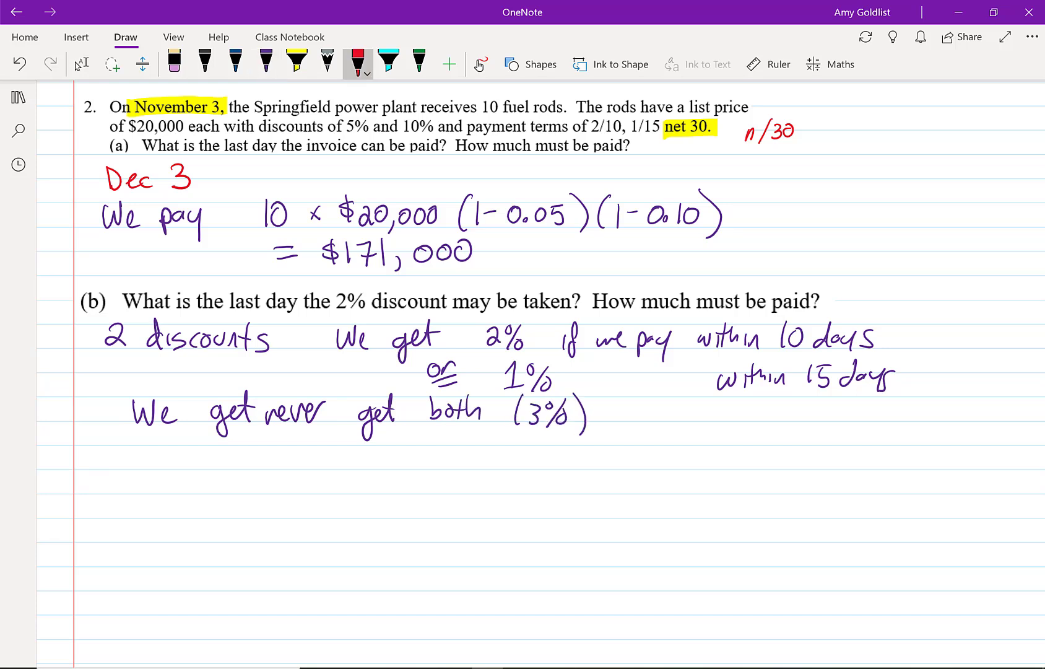
drag(511, 434, 593, 393)
drag(506, 387, 579, 439)
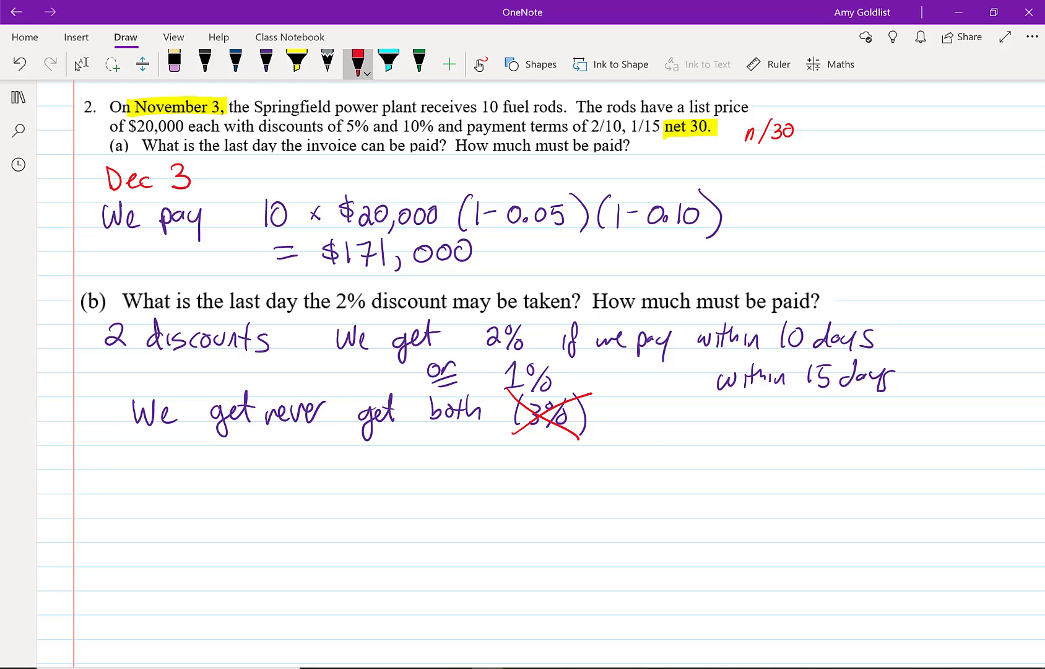
- Write 'Nov 3 + 10 days = Nov 13' as the 2% deadline
mouse_move(109, 471)
mouse_down()
mouse_move(123, 449)
mouse_move(133, 454)
mouse_up()
mouse_move(140, 453)
mouse_down()
mouse_move(165, 469)
mouse_move(200, 455)
mouse_up()
mouse_move(195, 448)
mouse_down()
mouse_move(196, 464)
mouse_move(231, 471)
mouse_up()
mouse_move(243, 453)
mouse_down()
mouse_move(246, 465)
mouse_move(242, 449)
mouse_up()
mouse_move(273, 459)
mouse_down()
mouse_move(275, 444)
mouse_move(301, 479)
mouse_up()
drag(307, 459, 318, 452)
mouse_move(318, 452)
mouse_down()
mouse_move(311, 468)
mouse_move(376, 464)
mouse_up()
mouse_move(403, 447)
mouse_down()
mouse_move(403, 470)
mouse_move(419, 447)
mouse_move(426, 458)
mouse_move(443, 449)
mouse_up()
drag(480, 444, 485, 468)
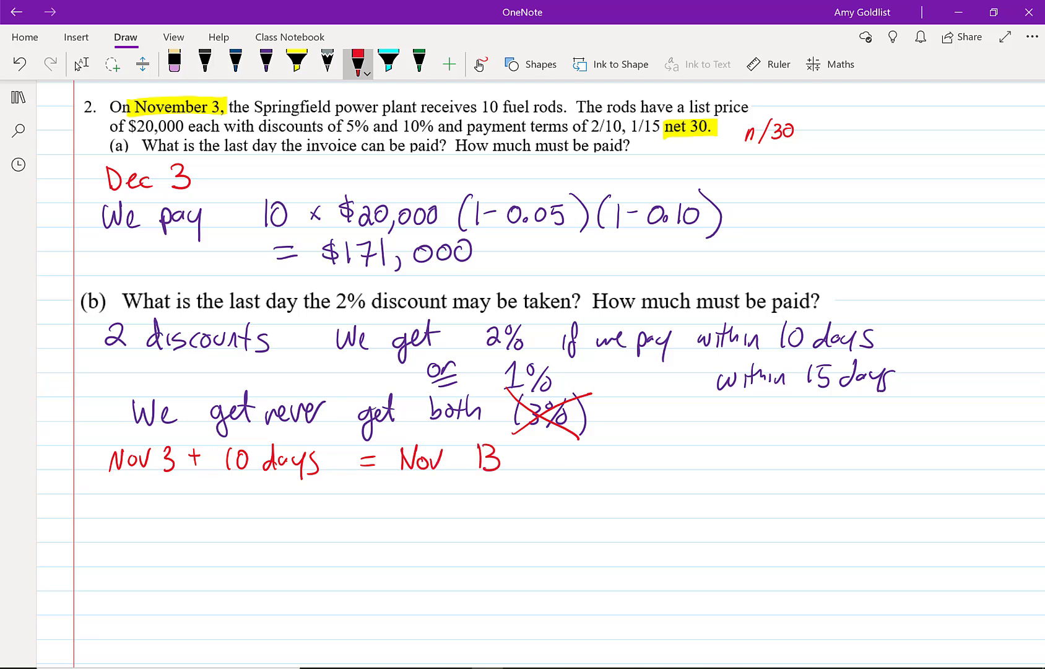
- Write 'We would pay $171,000(1-0.02)' below the deadline
mouse_move(91, 493)
mouse_down()
mouse_move(109, 490)
mouse_move(119, 517)
mouse_move(177, 503)
mouse_up()
drag(187, 496, 204, 518)
mouse_move(213, 503)
mouse_down()
mouse_move(234, 522)
mouse_move(253, 509)
mouse_move(267, 523)
mouse_up()
drag(355, 497, 345, 512)
mouse_move(350, 489)
mouse_down()
mouse_move(353, 517)
mouse_move(365, 507)
mouse_up()
mouse_move(370, 495)
mouse_down()
mouse_move(387, 491)
mouse_move(379, 515)
mouse_up()
mouse_move(397, 489)
mouse_down()
mouse_move(393, 514)
mouse_move(406, 524)
mouse_up()
drag(422, 496, 439, 501)
mouse_move(456, 499)
mouse_down()
mouse_move(448, 512)
mouse_move(458, 499)
mouse_move(503, 518)
mouse_move(517, 513)
mouse_up()
drag(526, 504, 543, 503)
mouse_move(560, 497)
mouse_down()
mouse_move(551, 508)
mouse_move(561, 496)
mouse_up()
mouse_move(572, 509)
mouse_down()
mouse_move(589, 494)
mouse_move(620, 510)
mouse_move(616, 523)
mouse_up()
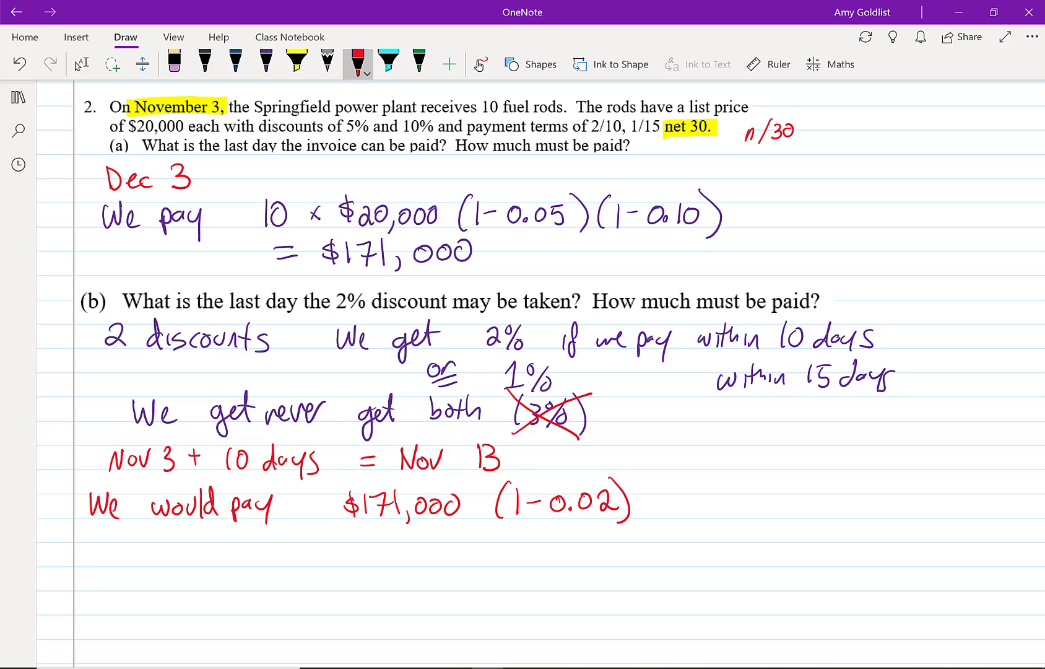
- Complete the payment line with '= $167,580'
drag(661, 494, 678, 492)
drag(664, 502, 697, 503)
drag(706, 482, 707, 514)
mouse_move(728, 485)
mouse_down()
mouse_move(729, 515)
mouse_move(736, 504)
mouse_move(759, 513)
mouse_up()
mouse_move(753, 505)
mouse_down()
mouse_move(776, 503)
mouse_move(780, 517)
mouse_move(801, 489)
mouse_up()
mouse_move(804, 489)
mouse_down()
mouse_move(818, 503)
mouse_move(809, 514)
mouse_up()
mouse_move(843, 489)
mouse_down()
mouse_move(833, 512)
mouse_move(844, 492)
mouse_up()
mouse_move(868, 491)
mouse_down()
mouse_move(853, 508)
mouse_move(867, 490)
mouse_up()
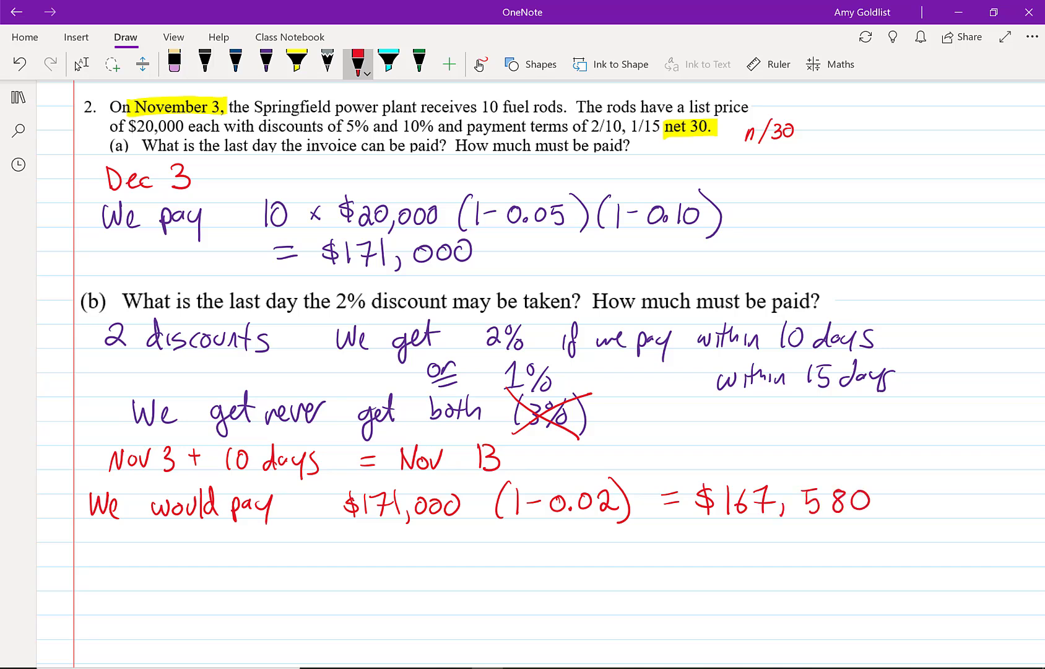
- Write 'Amount of discount = $171,000(0.02) = $3,420'
mouse_move(115, 544)
mouse_down()
mouse_move(152, 559)
mouse_move(185, 546)
mouse_up()
drag(192, 534, 193, 556)
mouse_move(187, 545)
mouse_down()
mouse_move(242, 542)
mouse_move(278, 561)
mouse_move(351, 546)
mouse_move(362, 559)
mouse_up()
drag(433, 537, 423, 551)
drag(429, 530, 434, 560)
drag(445, 532, 446, 556)
mouse_move(454, 535)
mouse_down()
mouse_move(467, 536)
mouse_move(458, 558)
mouse_up()
drag(475, 530, 483, 566)
mouse_move(503, 538)
mouse_down()
mouse_move(498, 554)
mouse_move(534, 541)
mouse_move(570, 568)
mouse_up()
drag(586, 542, 599, 557)
mouse_move(613, 541)
mouse_down()
mouse_move(606, 551)
mouse_move(614, 541)
mouse_up()
mouse_move(622, 540)
mouse_down()
mouse_move(624, 553)
mouse_move(642, 552)
mouse_up()
mouse_move(643, 525)
mouse_down()
mouse_move(646, 557)
mouse_move(697, 538)
mouse_move(700, 550)
mouse_move(739, 546)
mouse_move(739, 555)
mouse_up()
mouse_move(748, 533)
mouse_down()
mouse_move(747, 561)
mouse_move(800, 550)
mouse_move(796, 562)
mouse_up()
drag(809, 539, 830, 556)
drag(848, 542, 843, 536)
drag(782, 562, 778, 576)
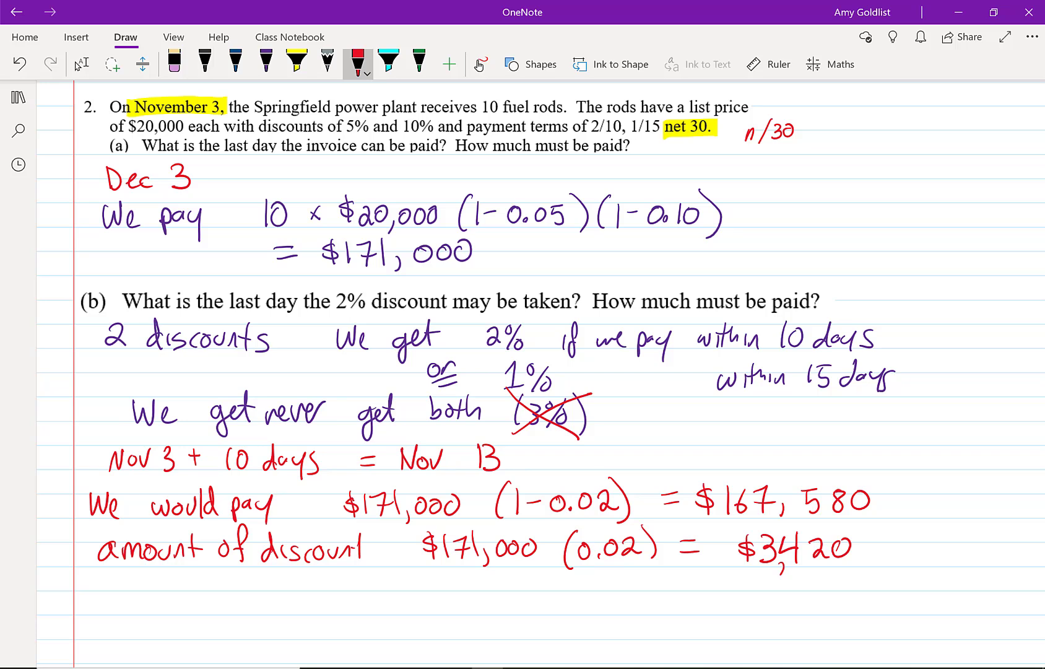
- Move down to the Partial Payments heading and question (c)
click(78, 66)
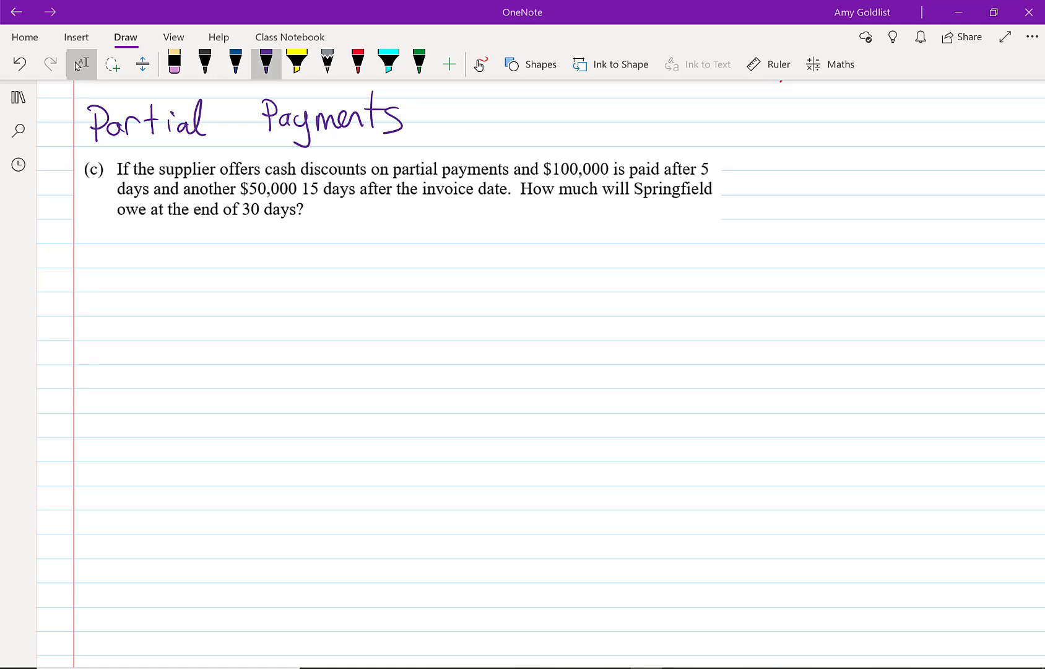
- In purple ink, handwrite 'Nov 3', 'within 10 days' and 'within 15days' under question (c)
key(alt+d)
mouse_move(87, 267)
mouse_down()
mouse_move(97, 246)
mouse_move(120, 247)
mouse_move(150, 268)
mouse_move(137, 274)
mouse_up()
mouse_move(343, 234)
mouse_down()
mouse_move(351, 248)
mouse_move(368, 235)
mouse_move(410, 246)
mouse_move(381, 268)
mouse_up()
mouse_move(394, 248)
mouse_down()
mouse_move(388, 265)
mouse_move(396, 248)
mouse_up()
mouse_move(416, 255)
mouse_down()
mouse_move(420, 268)
mouse_move(438, 254)
mouse_move(435, 271)
mouse_up()
drag(455, 251, 448, 268)
mouse_move(569, 232)
mouse_down()
mouse_move(572, 245)
mouse_move(589, 233)
mouse_up()
drag(596, 236, 604, 242)
mouse_move(605, 239)
mouse_down()
mouse_move(635, 229)
mouse_move(607, 264)
mouse_move(620, 262)
mouse_up()
mouse_move(618, 245)
mouse_down()
mouse_move(632, 244)
mouse_move(638, 260)
mouse_up()
mouse_move(649, 237)
mouse_down()
mouse_move(648, 263)
mouse_move(660, 258)
mouse_up()
drag(661, 248, 669, 267)
drag(683, 244, 676, 263)
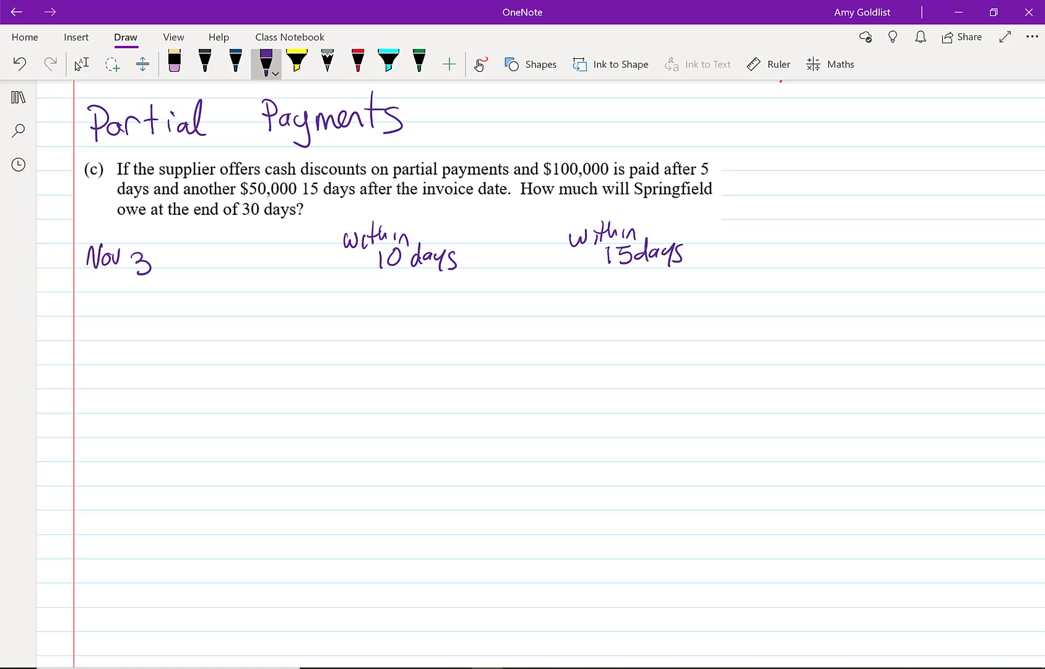
- In red ink, add 1% beside 15days and 2% beside 10 days
click(358, 62)
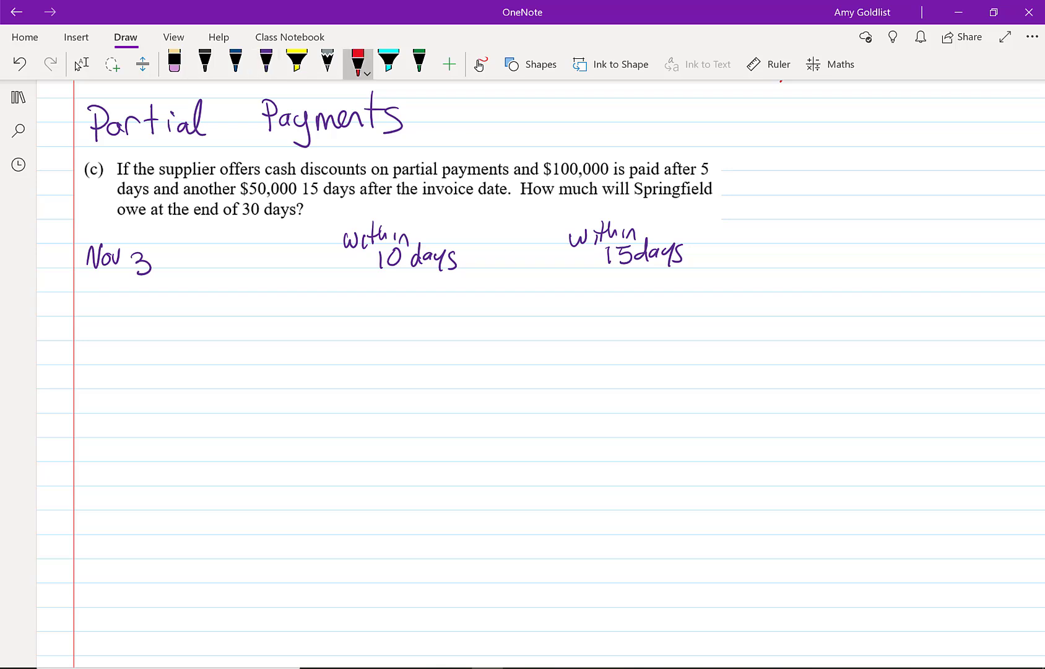
drag(708, 220, 711, 238)
drag(718, 216, 722, 222)
drag(729, 220, 712, 243)
drag(723, 234, 721, 235)
mouse_move(468, 223)
mouse_down()
mouse_move(475, 218)
mouse_move(482, 232)
mouse_up()
mouse_move(485, 219)
mouse_down()
mouse_move(482, 241)
mouse_move(493, 233)
mouse_up()
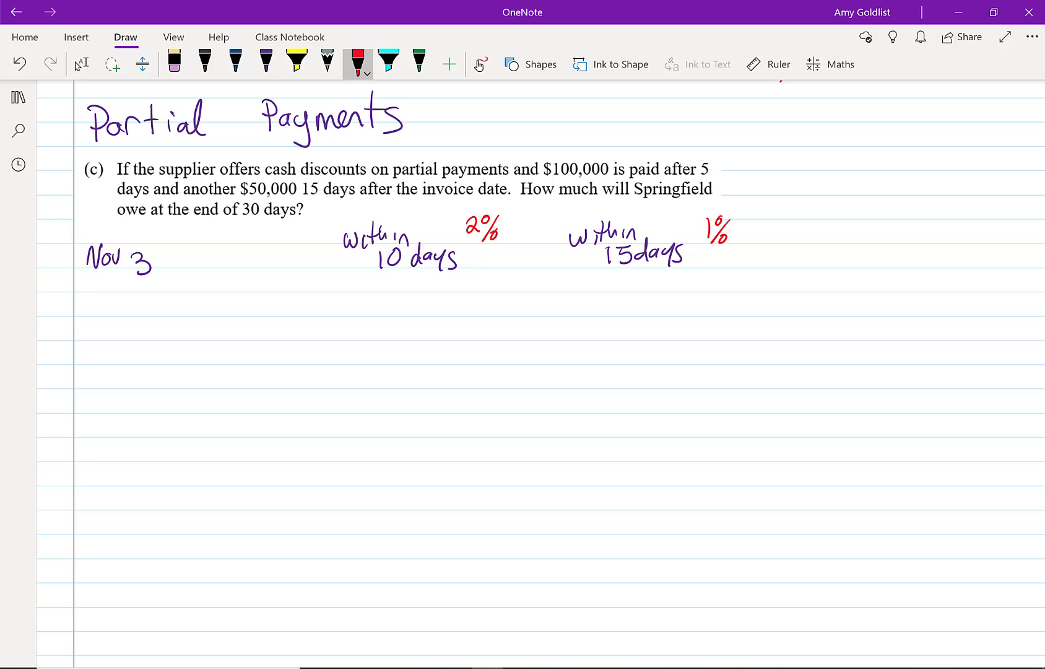
- In dark blue ink, write $171,000 below Nov 3
click(267, 62)
click(235, 62)
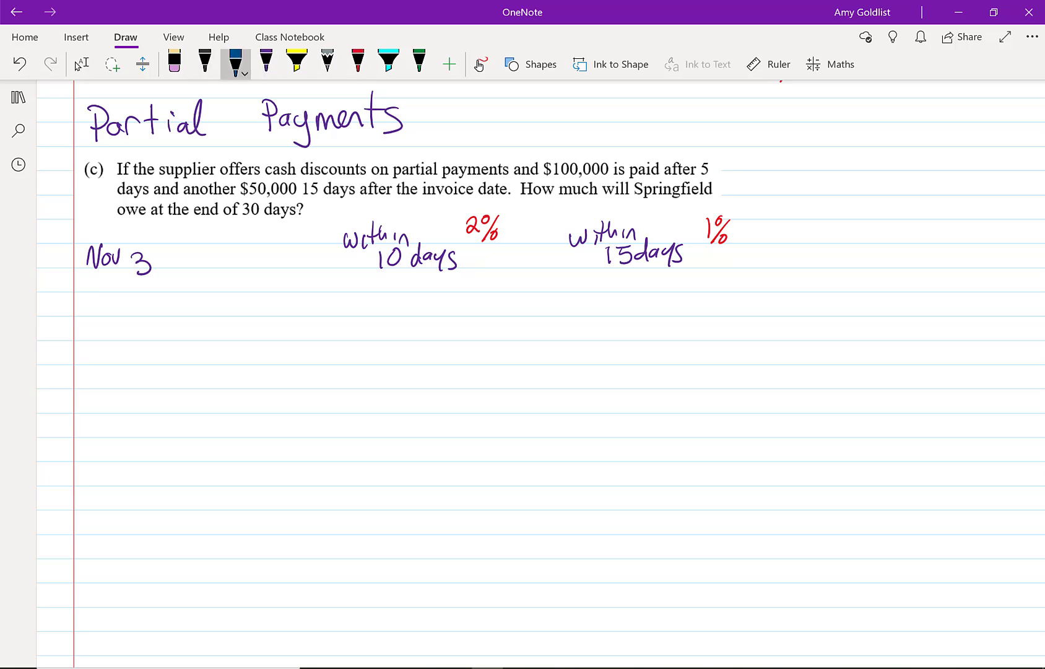
mouse_move(95, 298)
mouse_down()
mouse_move(109, 294)
mouse_move(94, 312)
mouse_up()
mouse_move(102, 286)
mouse_down()
mouse_move(102, 320)
mouse_move(117, 315)
mouse_up()
mouse_move(125, 296)
mouse_down()
mouse_move(136, 293)
mouse_move(131, 313)
mouse_up()
drag(146, 287, 153, 319)
drag(167, 295, 197, 293)
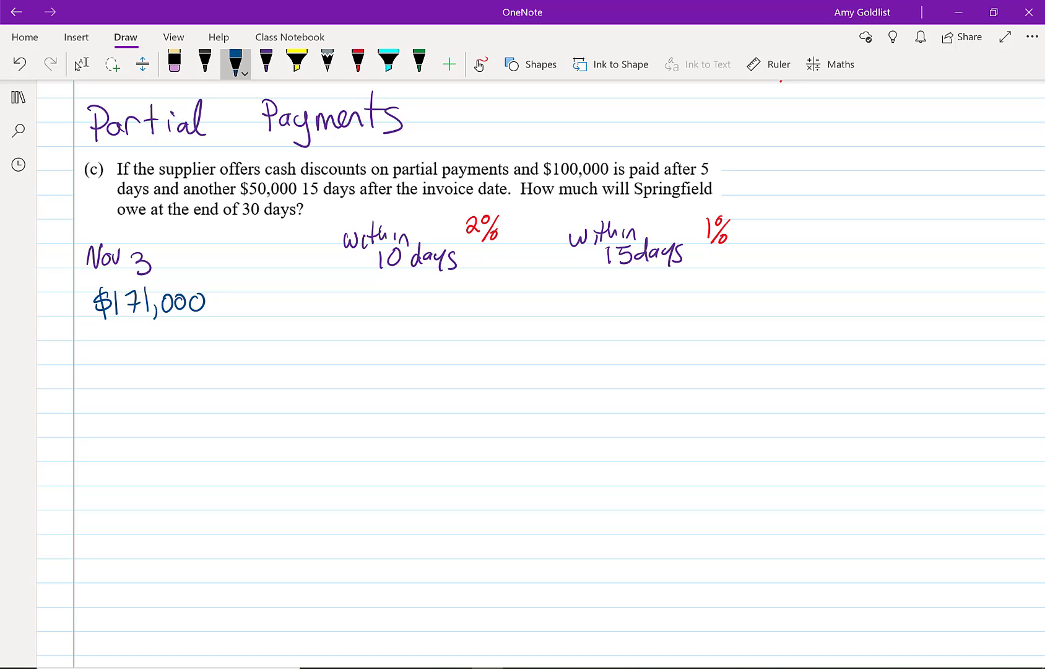
- Write $100,000 below 'within 10 days' with a leftward arrow labelled 'divide'
drag(394, 325, 380, 341)
mouse_move(388, 314)
mouse_down()
mouse_move(386, 344)
mouse_move(401, 347)
mouse_up()
drag(413, 324, 424, 327)
mouse_move(441, 335)
mouse_down()
mouse_move(438, 345)
mouse_move(448, 328)
mouse_move(478, 327)
mouse_up()
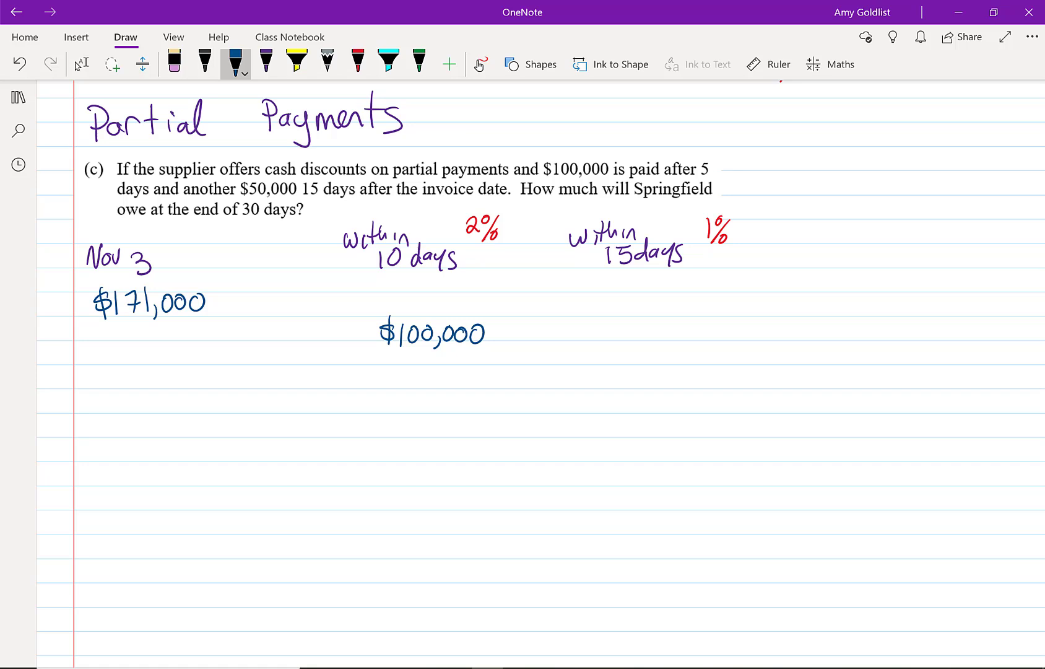
mouse_move(374, 333)
mouse_down()
mouse_move(280, 335)
mouse_move(287, 344)
mouse_up()
mouse_move(297, 313)
mouse_down()
mouse_move(300, 322)
mouse_move(313, 307)
mouse_move(340, 312)
mouse_up()
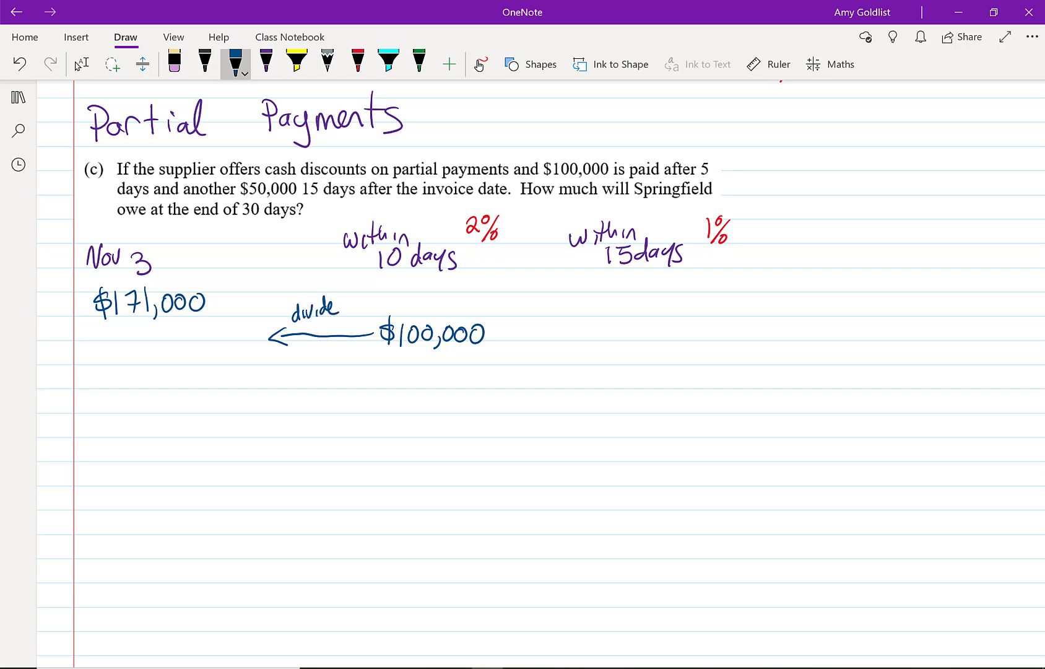
- Write the fraction $100,000/(1-0.02) under $171,000
mouse_move(104, 341)
mouse_down()
mouse_move(101, 359)
mouse_move(121, 342)
mouse_move(179, 344)
mouse_up()
mouse_move(94, 364)
mouse_down()
mouse_move(190, 359)
mouse_move(126, 366)
mouse_move(118, 391)
mouse_up()
mouse_move(139, 372)
mouse_down()
mouse_move(140, 387)
mouse_move(158, 374)
mouse_up()
drag(168, 368, 217, 389)
click(176, 380)
click(201, 370)
- Write the result = $102,040.82 below the fraction
drag(97, 402, 107, 410)
mouse_move(135, 401)
mouse_down()
mouse_move(120, 413)
mouse_move(127, 423)
mouse_up()
mouse_move(140, 399)
mouse_down()
mouse_move(139, 420)
mouse_move(151, 402)
mouse_move(178, 421)
mouse_move(195, 402)
mouse_up()
mouse_move(207, 401)
mouse_down()
mouse_move(207, 419)
mouse_move(222, 402)
mouse_up()
drag(236, 413, 247, 407)
drag(261, 396, 277, 413)
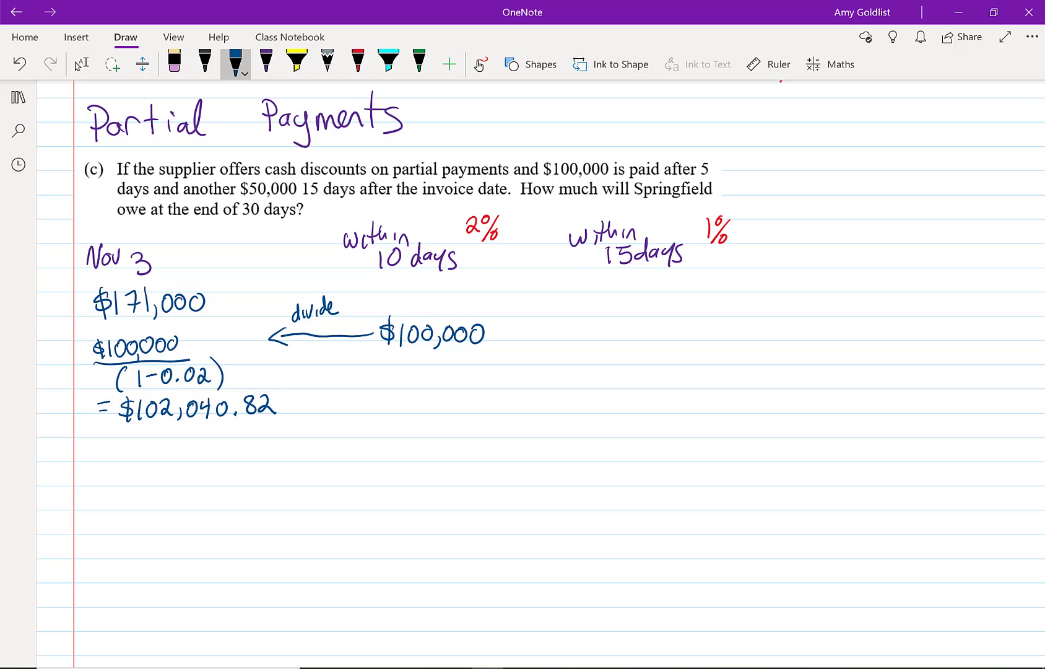
- Highlight $102,040.82 in yellow and label it CREDIT in red, underlined
click(296, 62)
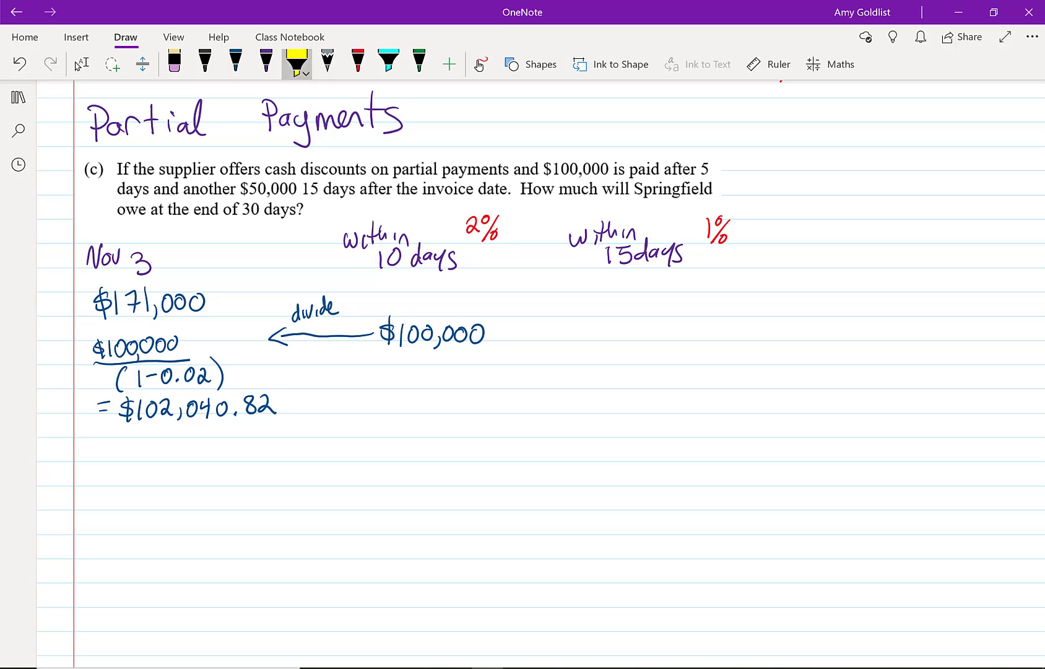
drag(123, 407, 277, 406)
click(358, 62)
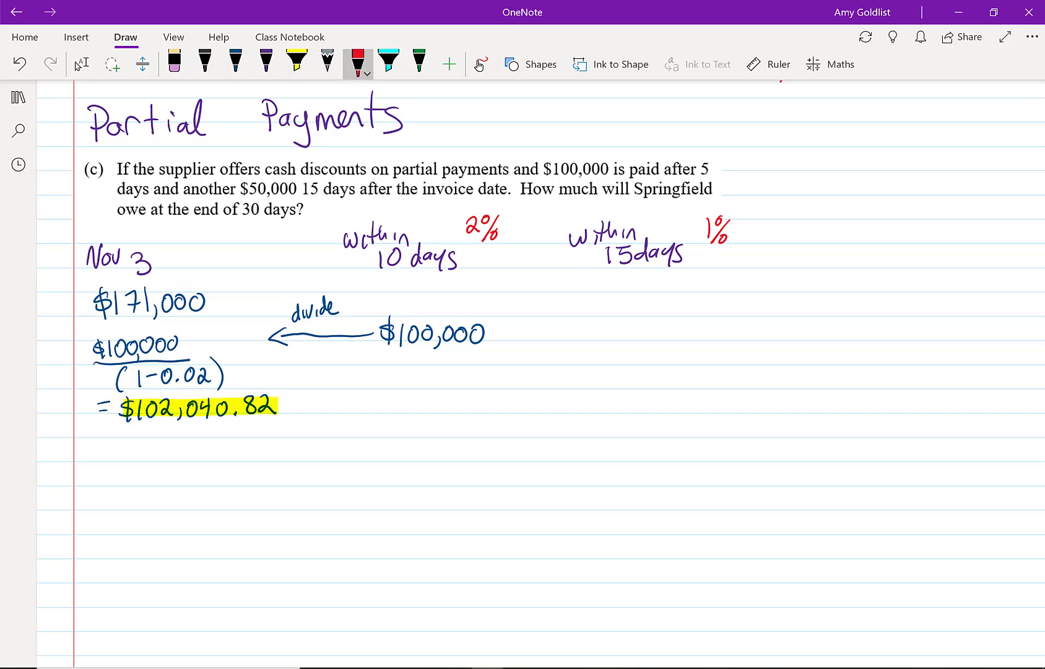
drag(340, 388, 340, 404)
mouse_move(347, 390)
mouse_down()
mouse_move(348, 401)
mouse_move(386, 390)
mouse_move(393, 400)
mouse_up()
mouse_move(398, 378)
mouse_down()
mouse_move(419, 375)
mouse_move(409, 400)
mouse_up()
drag(342, 410, 432, 404)
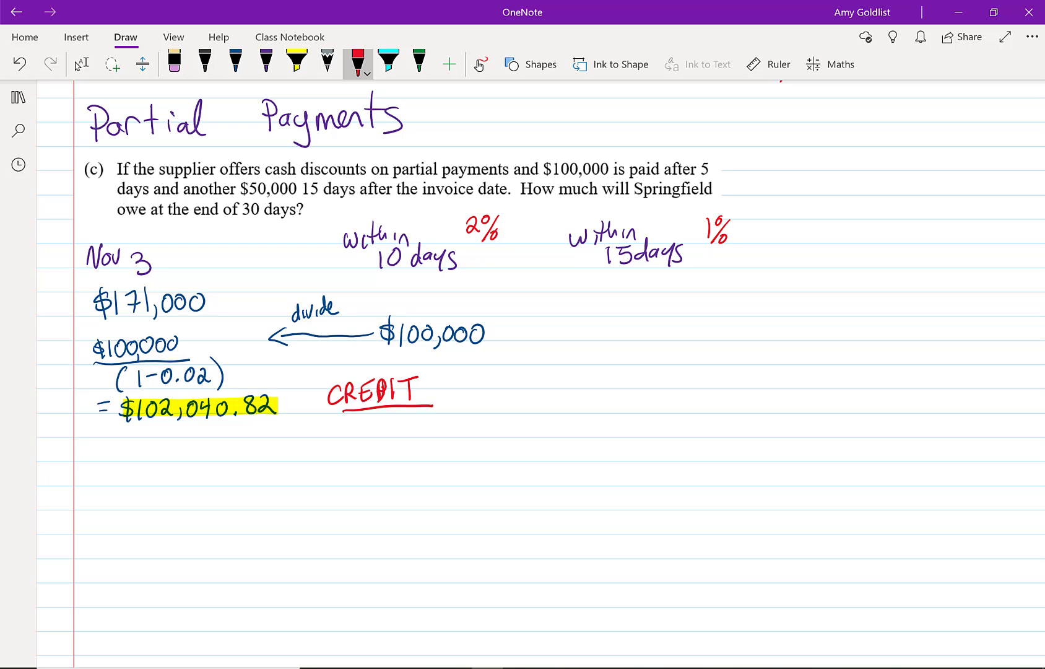
- In dark blue, rule a line under $102,040.82 and write the remaining balance $68,959.18
click(267, 60)
click(236, 60)
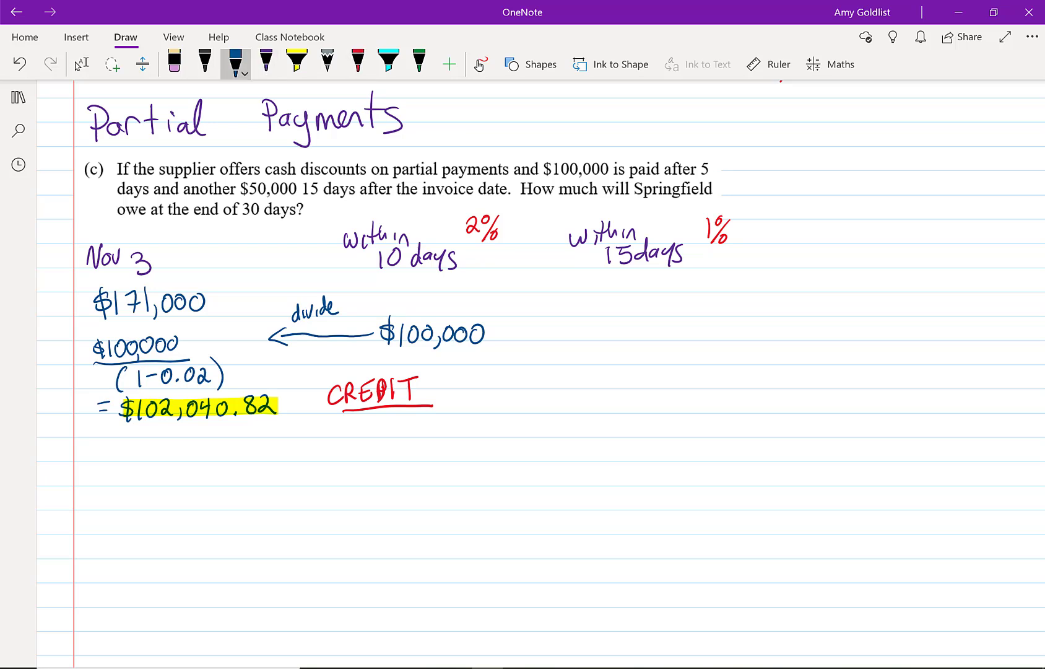
click(92, 433)
drag(91, 433, 278, 424)
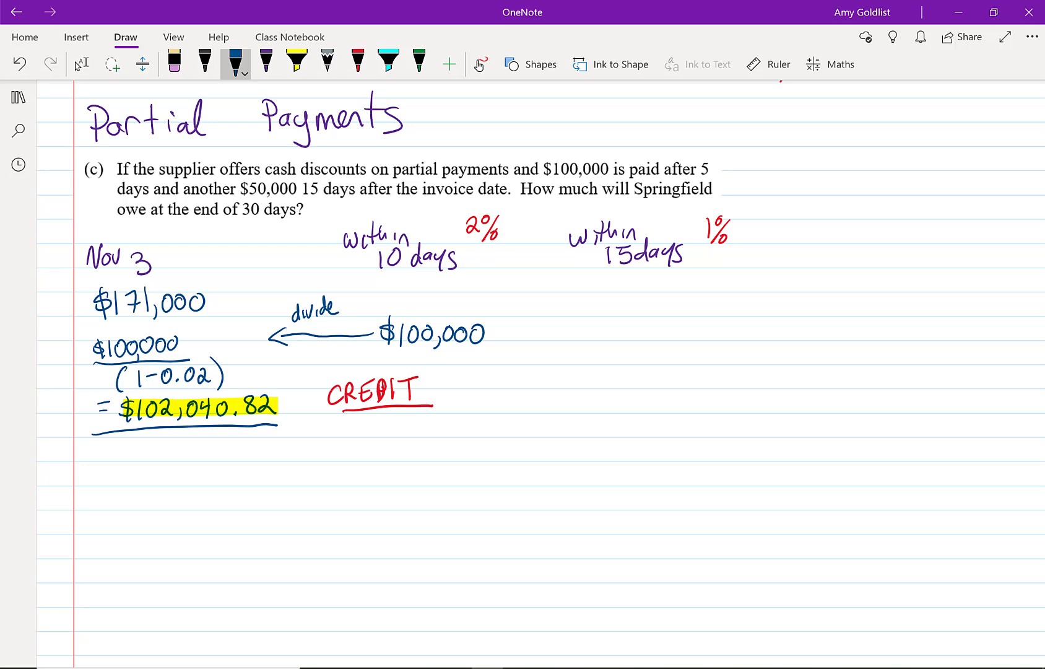
drag(143, 439, 127, 456)
mouse_move(135, 437)
mouse_down()
mouse_move(137, 460)
mouse_move(176, 432)
mouse_move(163, 459)
mouse_up()
mouse_move(184, 441)
mouse_down()
mouse_move(177, 452)
mouse_move(186, 437)
mouse_move(194, 465)
mouse_up()
drag(220, 437, 217, 461)
mouse_move(225, 441)
mouse_down()
mouse_move(240, 436)
mouse_move(225, 456)
mouse_up()
mouse_move(250, 434)
mouse_down()
mouse_move(242, 442)
mouse_move(253, 456)
mouse_move(276, 457)
mouse_up()
click(264, 455)
mouse_move(293, 435)
mouse_down()
mouse_move(288, 446)
mouse_move(292, 432)
mouse_up()
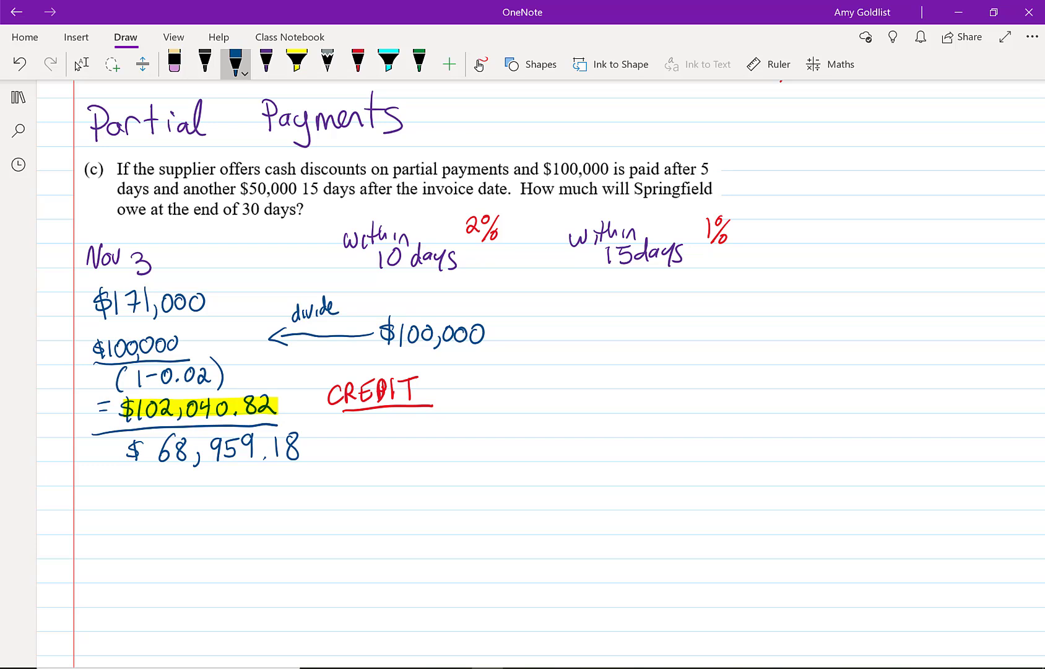
- Write $50,000 on the right side of the page in blue
drag(641, 464, 620, 477)
mouse_move(634, 454)
mouse_down()
mouse_move(635, 486)
mouse_move(648, 465)
mouse_up()
mouse_move(650, 466)
mouse_down()
mouse_move(662, 480)
mouse_move(648, 485)
mouse_move(673, 468)
mouse_move(681, 490)
mouse_up()
mouse_move(698, 470)
mouse_down()
mouse_move(689, 482)
mouse_move(698, 470)
mouse_up()
mouse_move(716, 469)
mouse_down()
mouse_move(706, 482)
mouse_move(738, 470)
mouse_up()
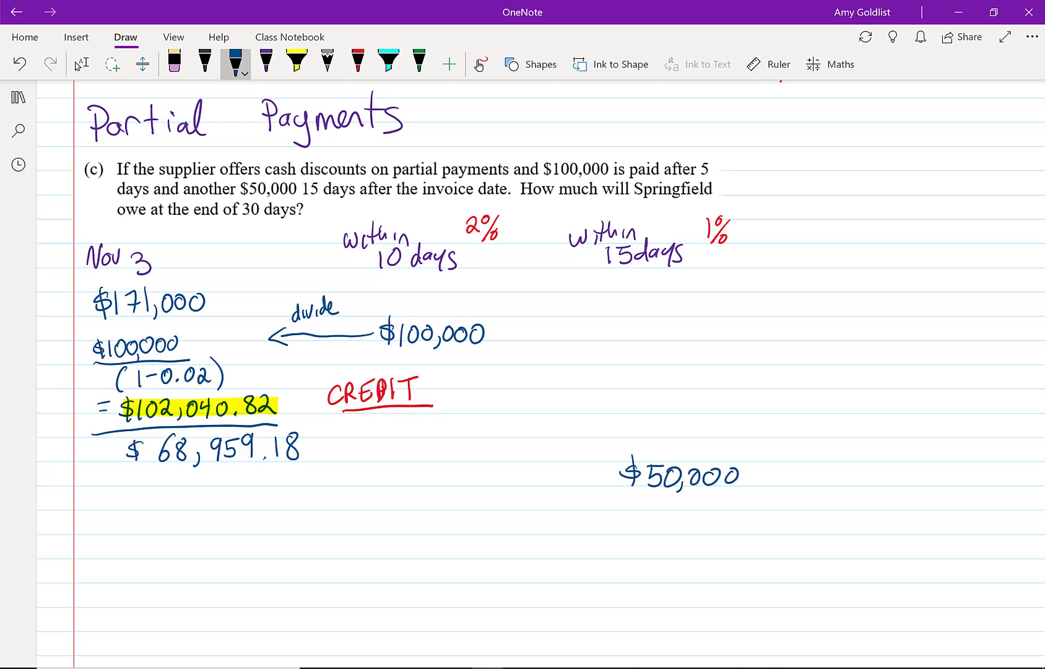
- Draw a leftward arrow from $50,000 labelled 'divide by (1-0.01)'
drag(620, 474, 353, 484)
mouse_move(369, 475)
mouse_down()
mouse_move(350, 485)
mouse_move(375, 491)
mouse_move(412, 469)
mouse_up()
mouse_move(414, 458)
mouse_down()
mouse_move(420, 467)
mouse_move(428, 458)
mouse_up()
mouse_move(431, 459)
mouse_down()
mouse_move(432, 469)
mouse_move(443, 447)
mouse_up()
mouse_move(443, 447)
mouse_down()
mouse_move(456, 467)
mouse_move(485, 468)
mouse_up()
mouse_move(493, 453)
mouse_down()
mouse_move(484, 479)
mouse_move(507, 472)
mouse_up()
drag(518, 450, 520, 467)
drag(523, 458, 550, 462)
click(556, 464)
mouse_move(568, 454)
mouse_down()
mouse_move(562, 461)
mouse_move(568, 453)
mouse_up()
drag(571, 443, 584, 466)
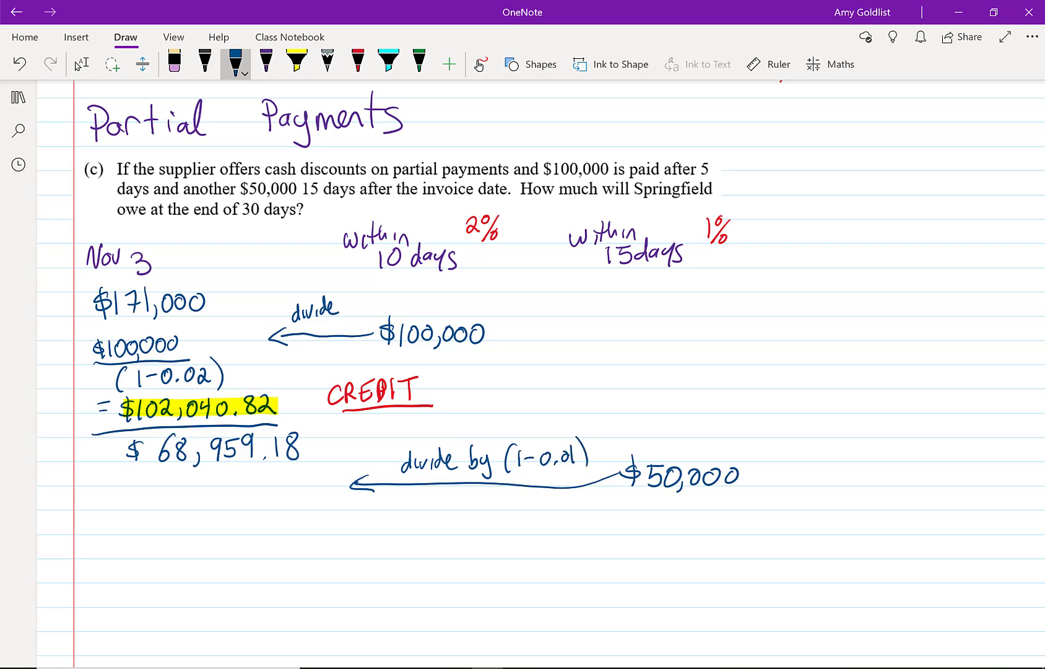
- Write the fraction $50,000/0.99 below $68,959.18
drag(166, 483, 149, 497)
mouse_move(157, 481)
mouse_down()
mouse_move(158, 498)
mouse_move(186, 487)
mouse_move(197, 501)
mouse_move(212, 484)
mouse_up()
drag(227, 483, 240, 483)
mouse_move(161, 507)
mouse_down()
mouse_move(260, 499)
mouse_move(197, 513)
mouse_move(222, 513)
mouse_move(226, 523)
mouse_up()
click(210, 519)
drag(240, 507, 238, 525)
- Write the result = $50,505.05 below the fraction
drag(134, 535, 150, 534)
drag(136, 543, 172, 558)
mouse_move(199, 535)
mouse_down()
mouse_move(185, 536)
mouse_move(185, 556)
mouse_move(209, 541)
mouse_up()
mouse_move(222, 553)
mouse_down()
mouse_move(217, 564)
mouse_move(228, 537)
mouse_up()
drag(229, 539, 226, 558)
drag(250, 538, 264, 534)
drag(264, 536, 263, 555)
drag(282, 552, 292, 538)
mouse_move(316, 531)
mouse_down()
mouse_move(303, 533)
mouse_move(305, 551)
mouse_up()
- Underline $50,505.05 and write 'we owe $18,454.13' beneath it
mouse_move(84, 569)
mouse_down()
mouse_move(330, 561)
mouse_move(89, 589)
mouse_move(100, 601)
mouse_move(158, 588)
mouse_move(206, 603)
mouse_up()
mouse_move(221, 579)
mouse_down()
mouse_move(221, 603)
mouse_move(230, 580)
mouse_move(239, 607)
mouse_move(265, 590)
mouse_up()
drag(264, 578, 269, 600)
drag(289, 579, 291, 599)
click(306, 595)
drag(324, 570, 321, 599)
mouse_move(331, 579)
mouse_down()
mouse_move(348, 598)
mouse_move(330, 604)
mouse_up()
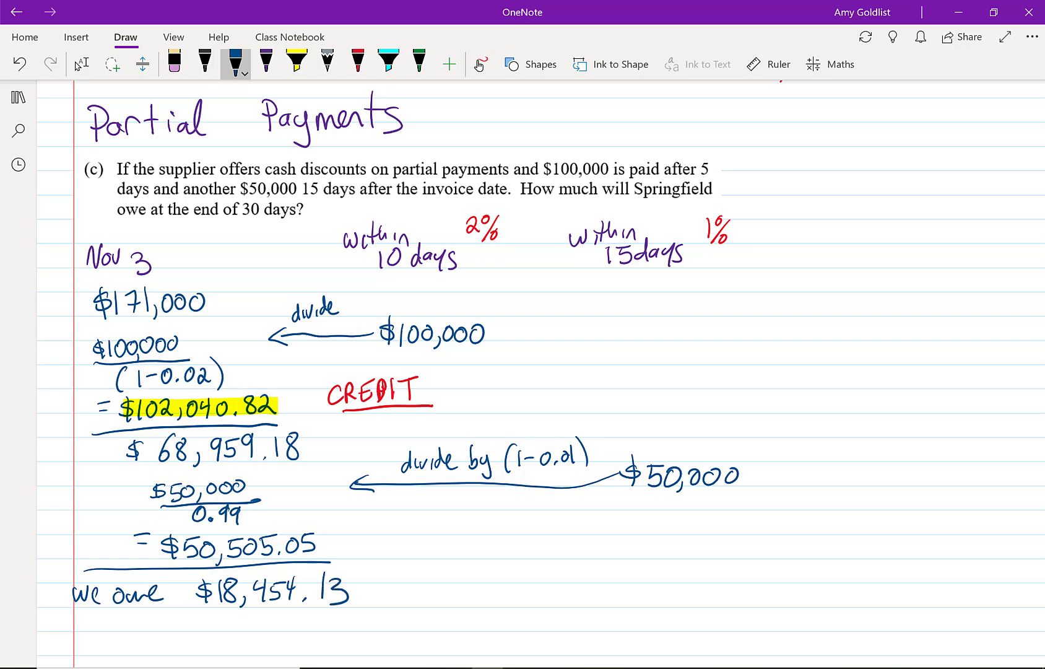
- Highlight 18,454.13 in yellow and label it 'final payment' in red
click(297, 60)
mouse_move(229, 581)
mouse_down()
mouse_move(362, 581)
mouse_move(361, 596)
mouse_up()
click(358, 60)
drag(432, 565, 423, 592)
mouse_move(415, 578)
mouse_down()
mouse_move(432, 576)
mouse_move(438, 592)
mouse_up()
mouse_move(443, 577)
mouse_down()
mouse_move(457, 591)
mouse_move(470, 587)
mouse_up()
drag(472, 586, 507, 596)
drag(507, 576, 526, 582)
drag(534, 573, 526, 604)
mouse_move(540, 575)
mouse_down()
mouse_move(548, 587)
mouse_move(553, 573)
mouse_up()
drag(553, 579, 579, 573)
mouse_move(585, 555)
mouse_down()
mouse_move(583, 584)
mouse_move(604, 567)
mouse_up()
- In purple ink, handwrite 'Credit =' below the previous answer
scroll(539, 372, down, 5)
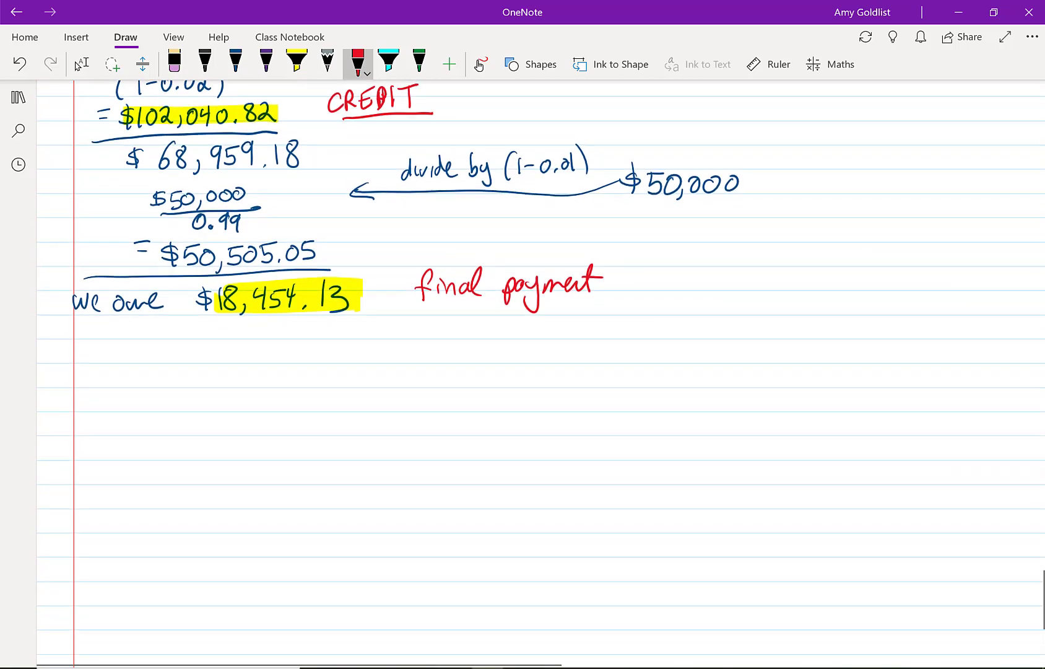
click(81, 64)
click(266, 62)
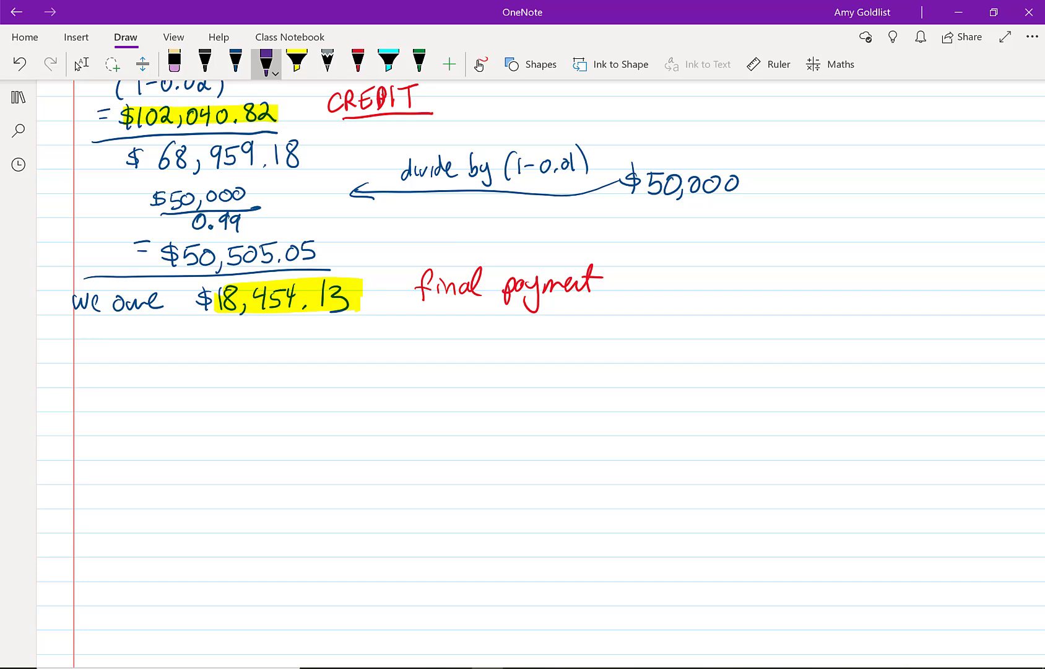
mouse_move(126, 355)
mouse_down()
mouse_move(124, 379)
mouse_move(144, 362)
mouse_move(158, 375)
mouse_up()
drag(171, 363, 177, 374)
click(182, 352)
drag(183, 360, 202, 374)
drag(192, 359, 236, 357)
drag(222, 367, 237, 365)
- Complete the formula with the fraction Payment/(1−d) after the equals sign
mouse_move(305, 345)
mouse_down()
mouse_move(305, 364)
mouse_move(318, 350)
mouse_up()
mouse_move(323, 351)
mouse_down()
mouse_move(332, 349)
mouse_move(328, 358)
mouse_up()
mouse_move(336, 344)
mouse_down()
mouse_move(348, 352)
mouse_move(346, 375)
mouse_up()
mouse_move(359, 348)
mouse_down()
mouse_move(361, 359)
mouse_move(403, 348)
mouse_up()
mouse_move(409, 330)
mouse_down()
mouse_move(411, 360)
mouse_move(427, 344)
mouse_up()
drag(294, 372, 420, 367)
drag(332, 376, 325, 404)
drag(340, 380, 341, 402)
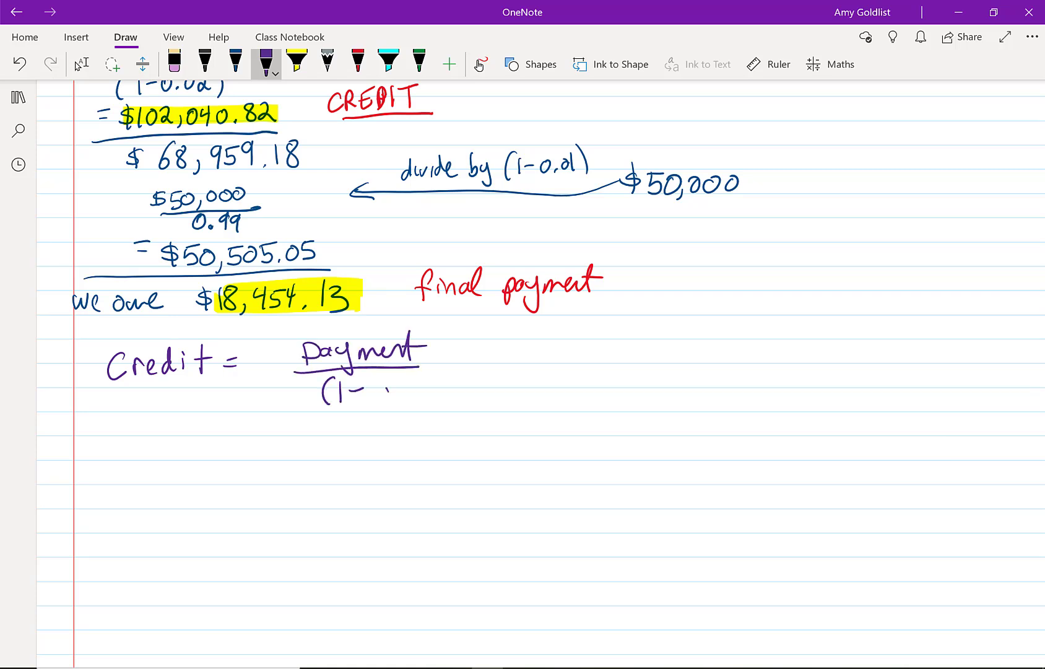
mouse_move(387, 389)
mouse_down()
mouse_move(394, 374)
mouse_move(408, 407)
mouse_up()
- Write 'Payment = credit(1−d)' on the next line
mouse_move(142, 428)
mouse_down()
mouse_move(144, 440)
mouse_move(173, 444)
mouse_move(254, 432)
mouse_move(350, 443)
mouse_move(390, 413)
mouse_move(419, 442)
mouse_up()
drag(412, 429, 458, 446)
mouse_move(477, 413)
mouse_down()
mouse_move(476, 435)
mouse_move(543, 447)
mouse_up()
- Write the note 'never do we see 1+d' below the formulas
mouse_move(254, 494)
mouse_down()
mouse_move(286, 505)
mouse_move(330, 490)
mouse_move(391, 511)
mouse_move(455, 492)
mouse_move(484, 511)
mouse_move(531, 505)
mouse_up()
drag(590, 480, 590, 517)
drag(596, 497, 619, 497)
mouse_move(609, 487)
mouse_down()
mouse_move(609, 506)
mouse_move(636, 503)
mouse_up()
drag(642, 473, 644, 511)
- Cross out 'do we see' with the red pen
click(358, 62)
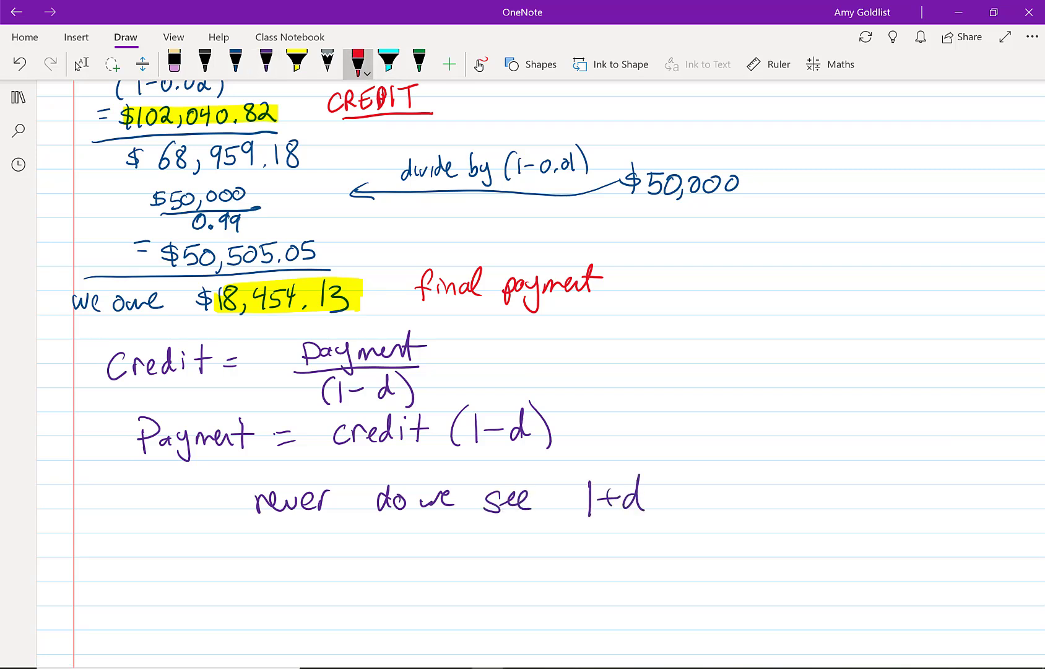
drag(357, 532, 581, 468)
drag(373, 462, 600, 516)
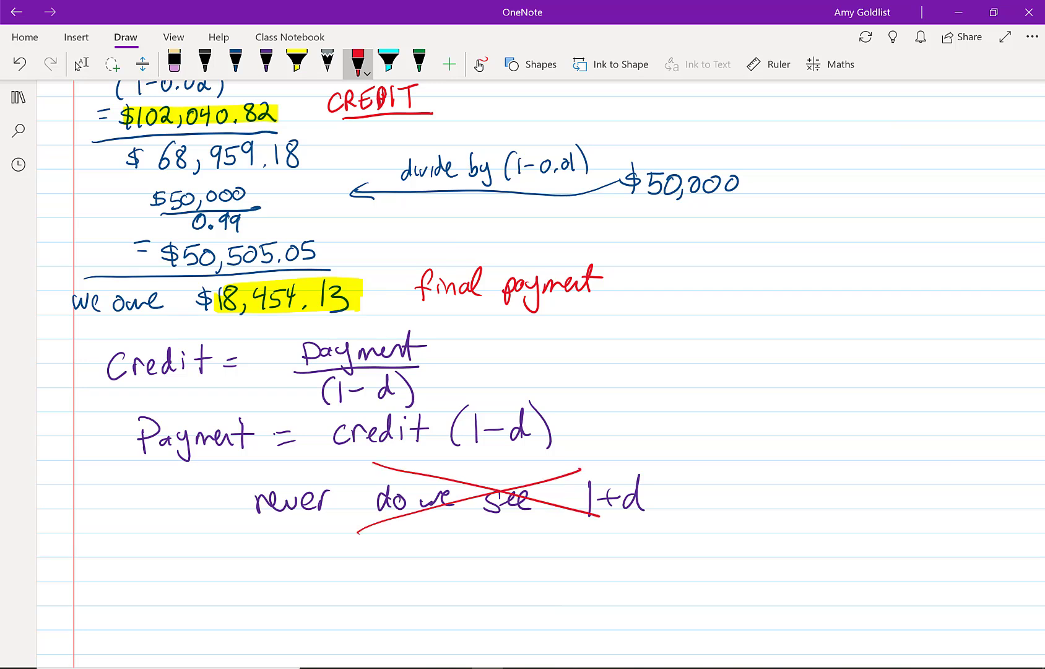